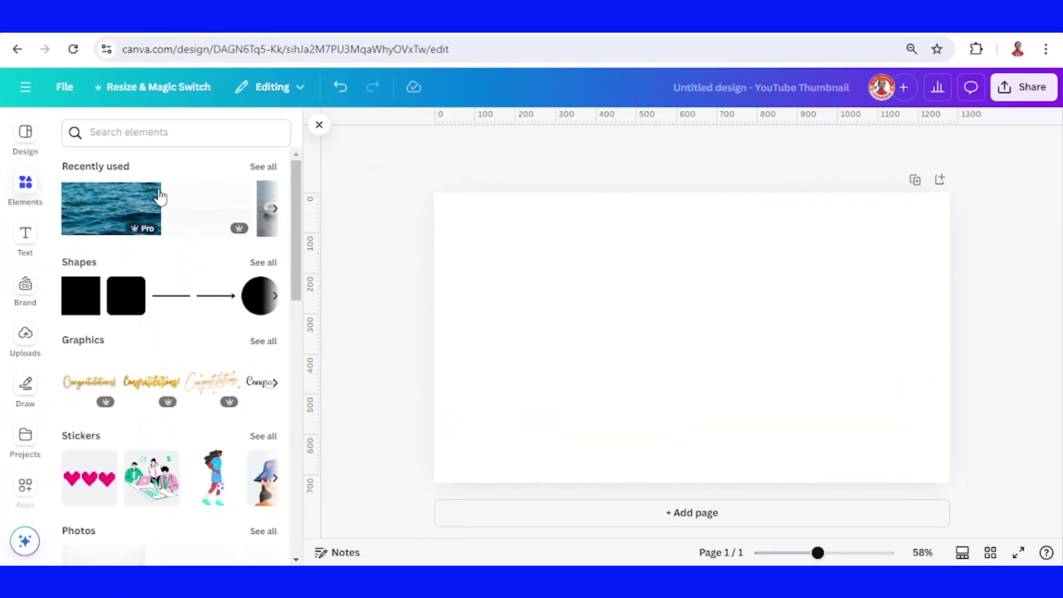
# Add the Ocean Water Surface photo, then the White wood texture image, from Recently used
pyautogui.click(150, 192)
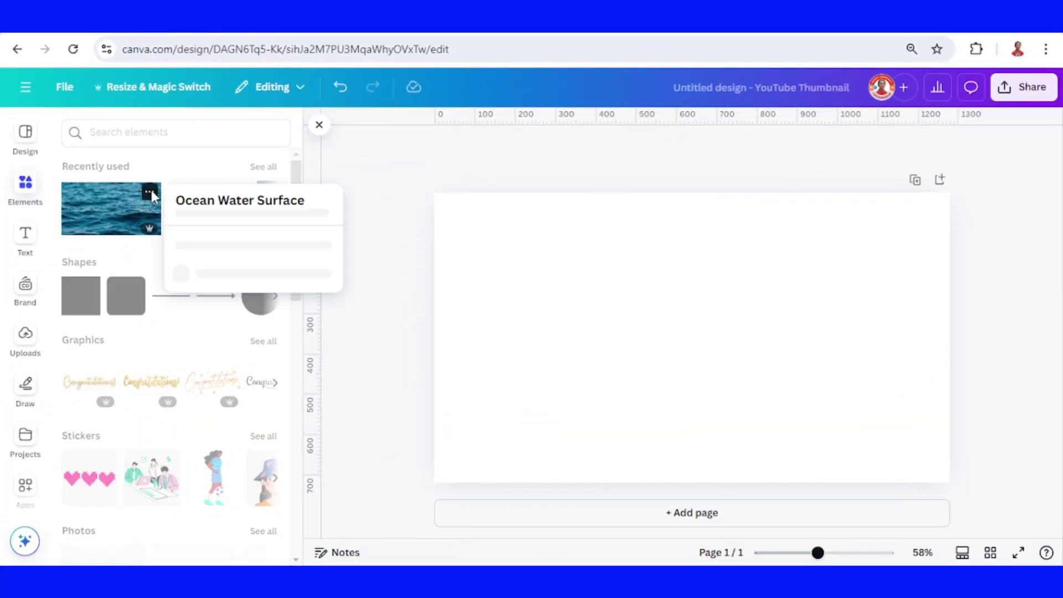
pyautogui.click(111, 209)
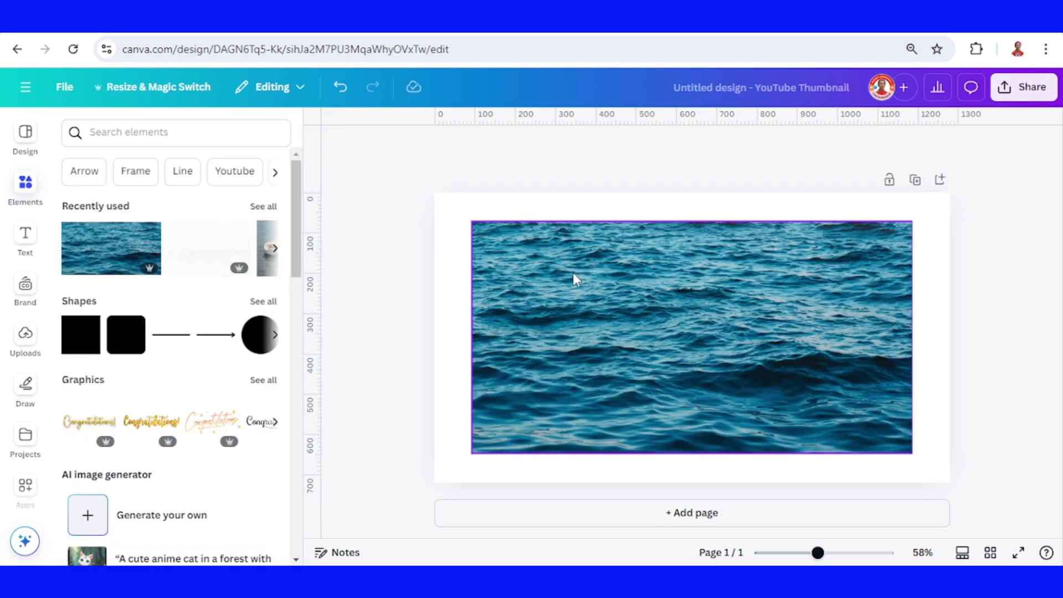
pyautogui.click(240, 232)
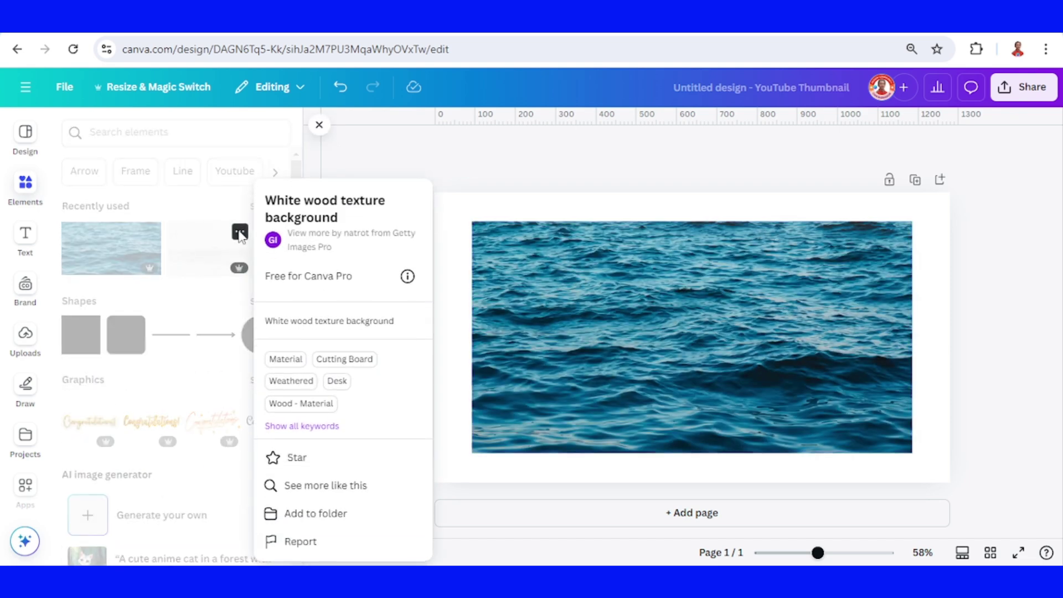
pyautogui.click(210, 249)
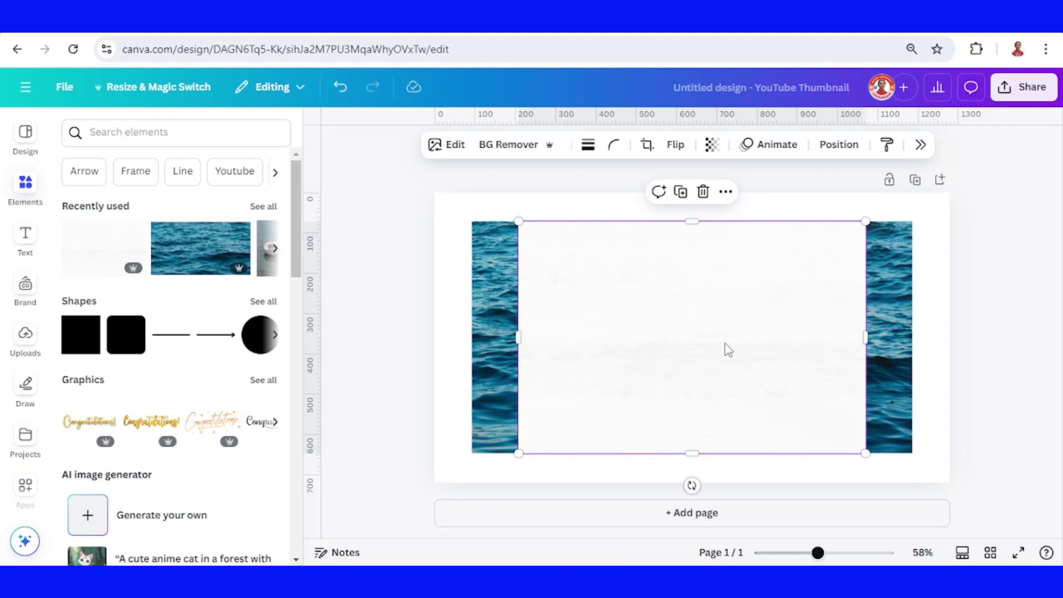
# Search Apps for 'fon' and open the FontFrame app
pyautogui.click(25, 487)
pyautogui.click(138, 131)
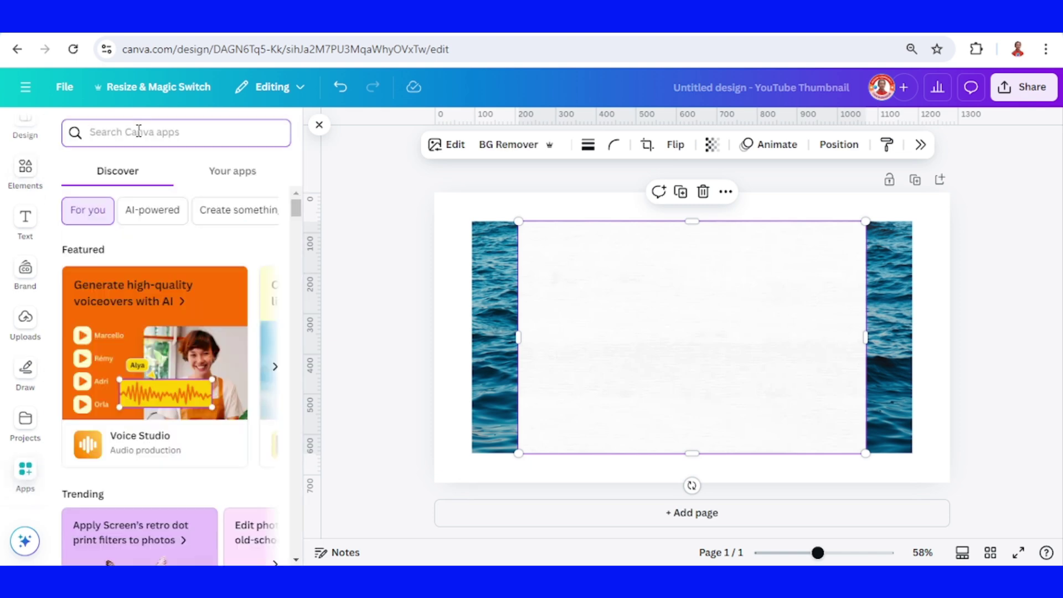
pyautogui.write('font')
pyautogui.click(140, 189)
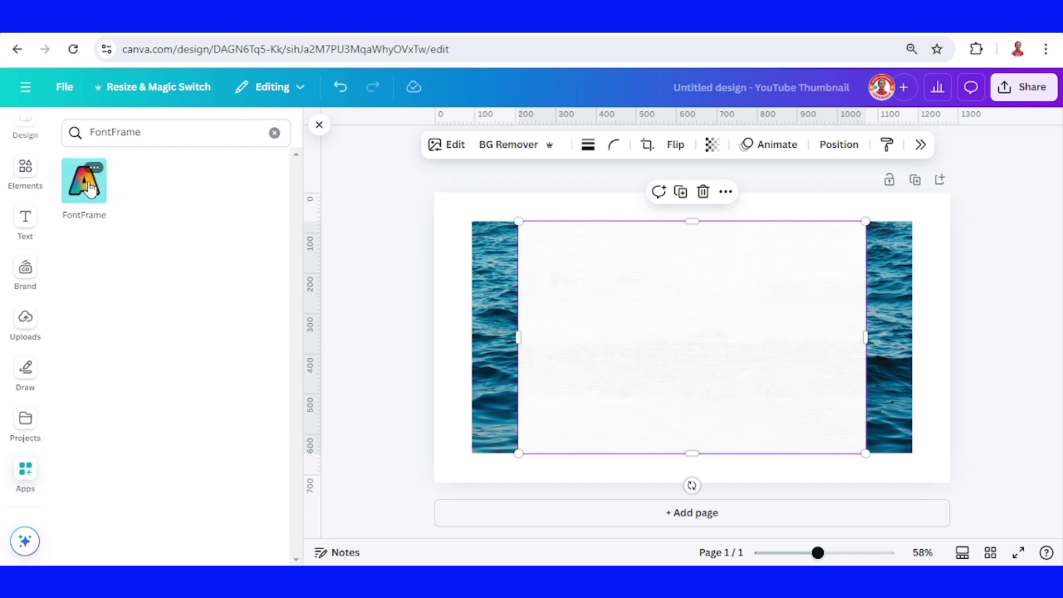
pyautogui.click(88, 180)
# Replace the sample lettering with FLOAT and fill it with the selected white wood image
pyautogui.click(107, 500)
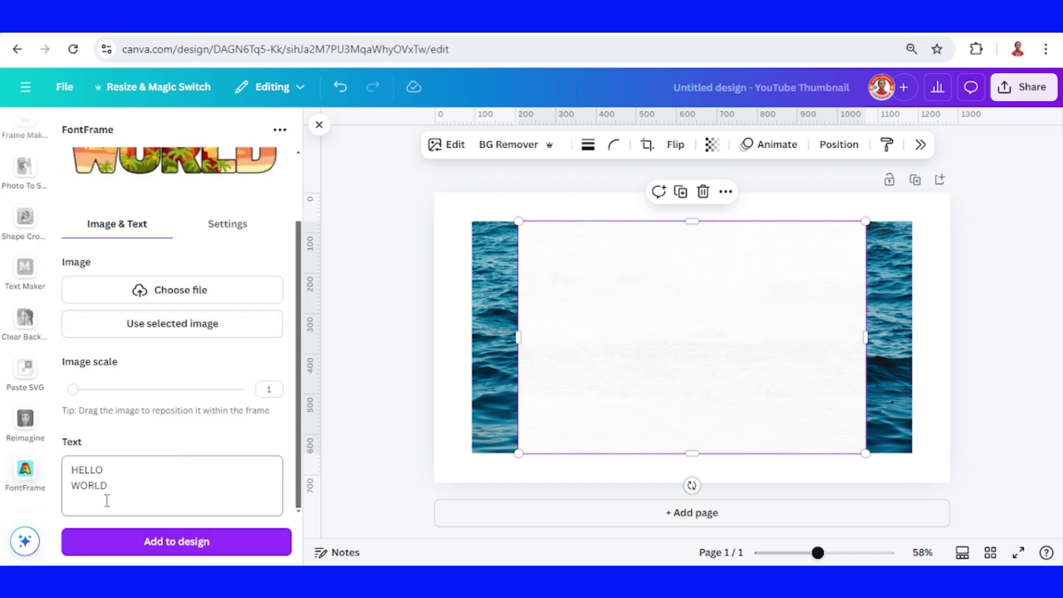
pyautogui.hotkey('ctrl', 'a')
pyautogui.write('FLOAT')
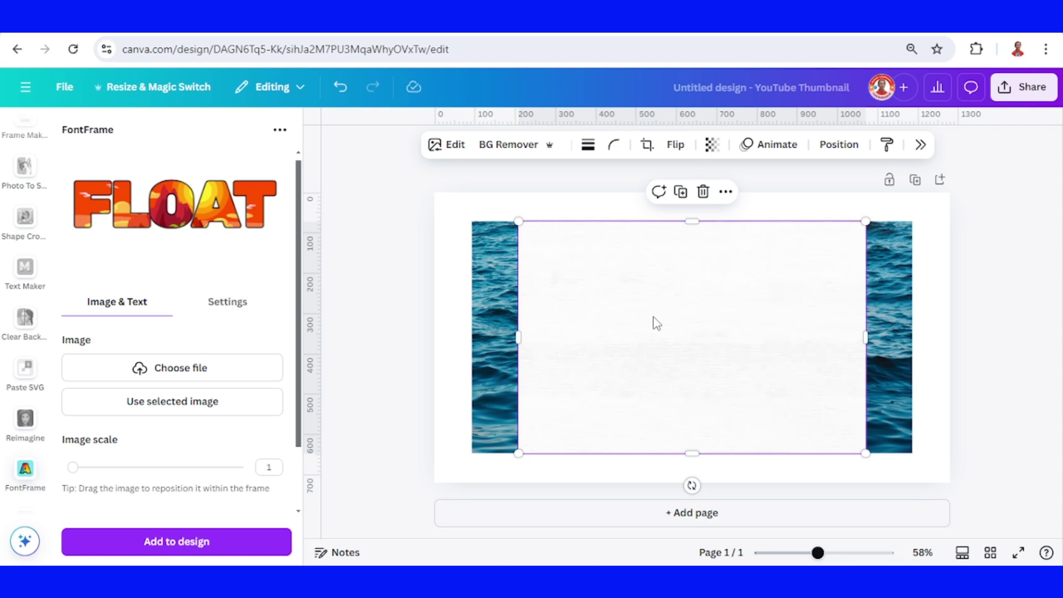
pyautogui.click(204, 411)
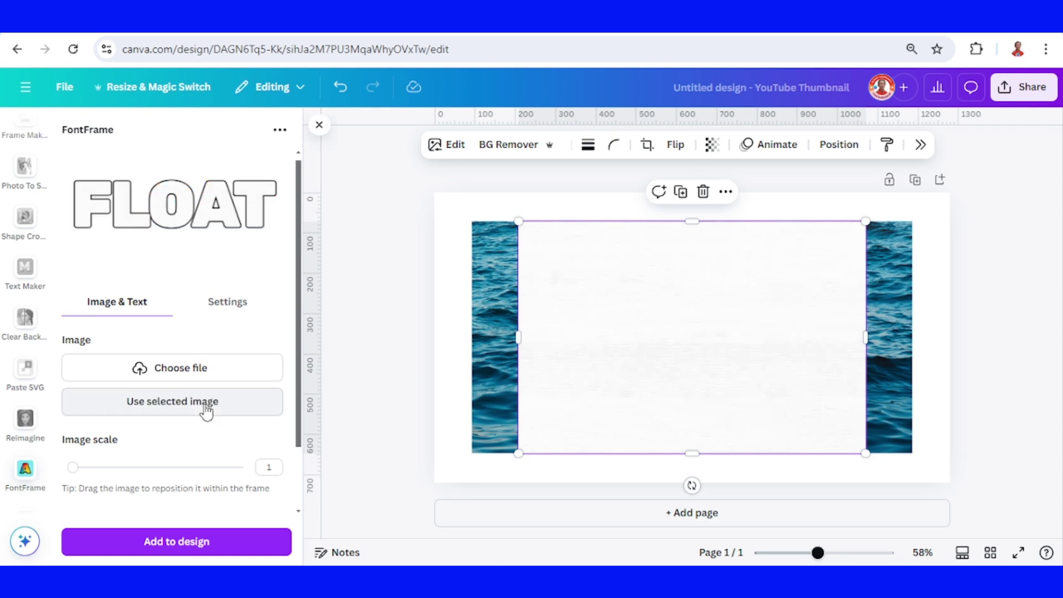
# Set the FontFrame lettering to Oswald with outline thickness 0 and letter spacing 0
pyautogui.click(239, 303)
pyautogui.scroll(-2, 192, 370)
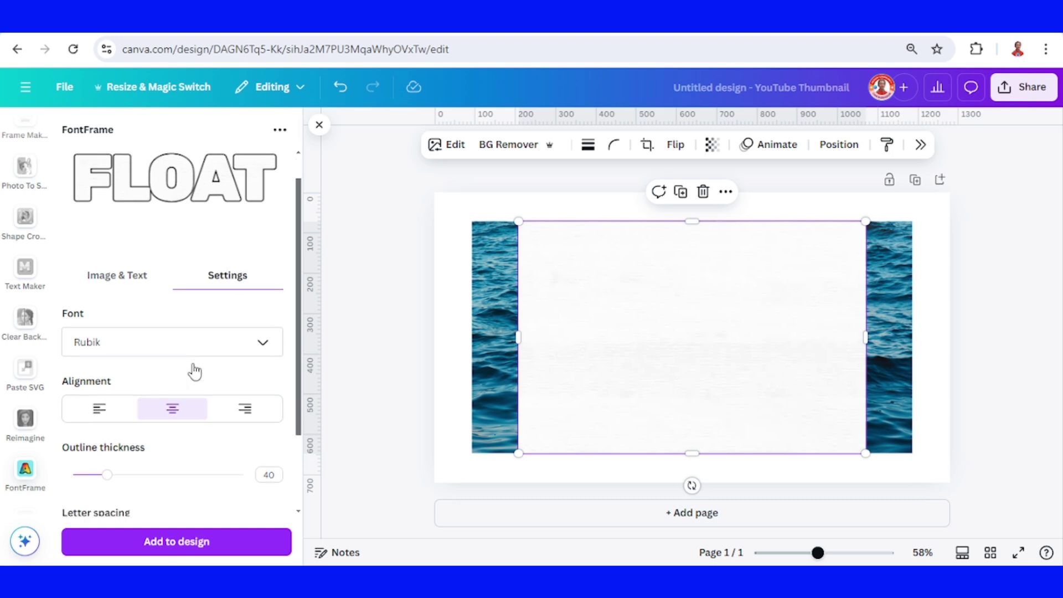
pyautogui.click(234, 297)
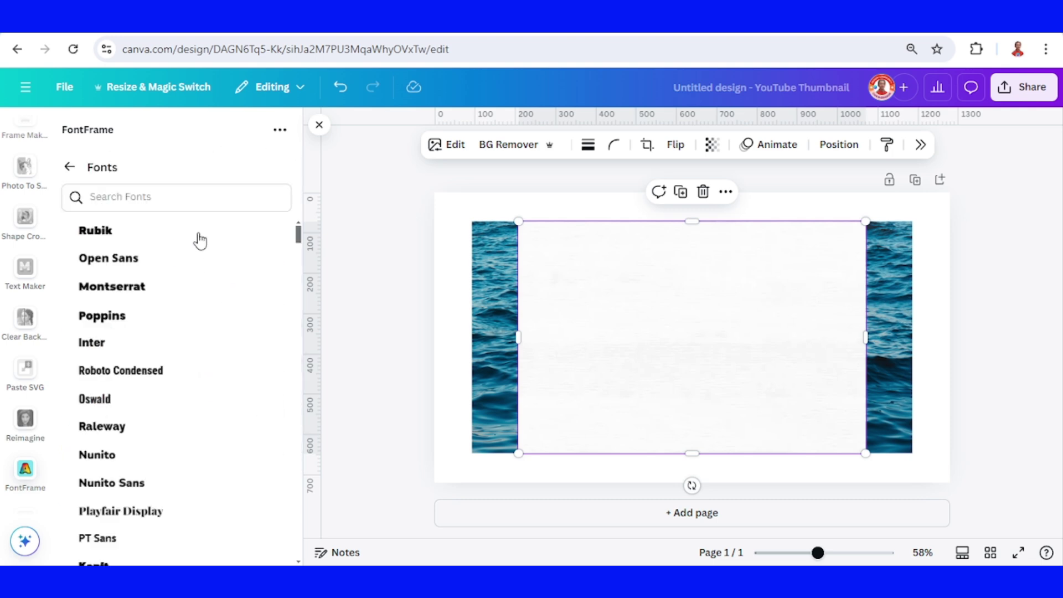
pyautogui.click(123, 401)
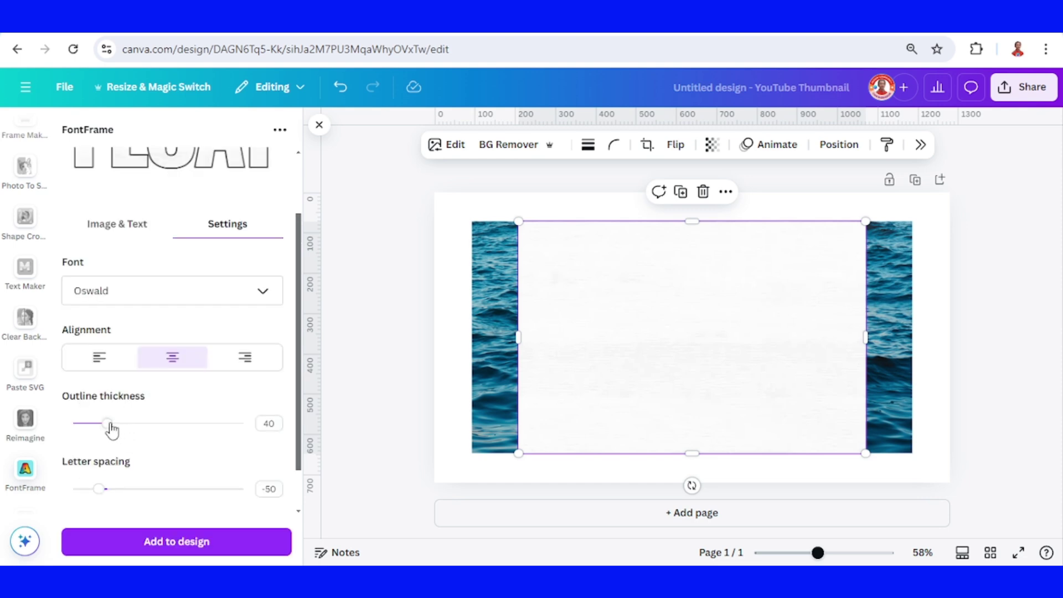
pyautogui.moveTo(107, 423); pyautogui.dragTo(39, 429)
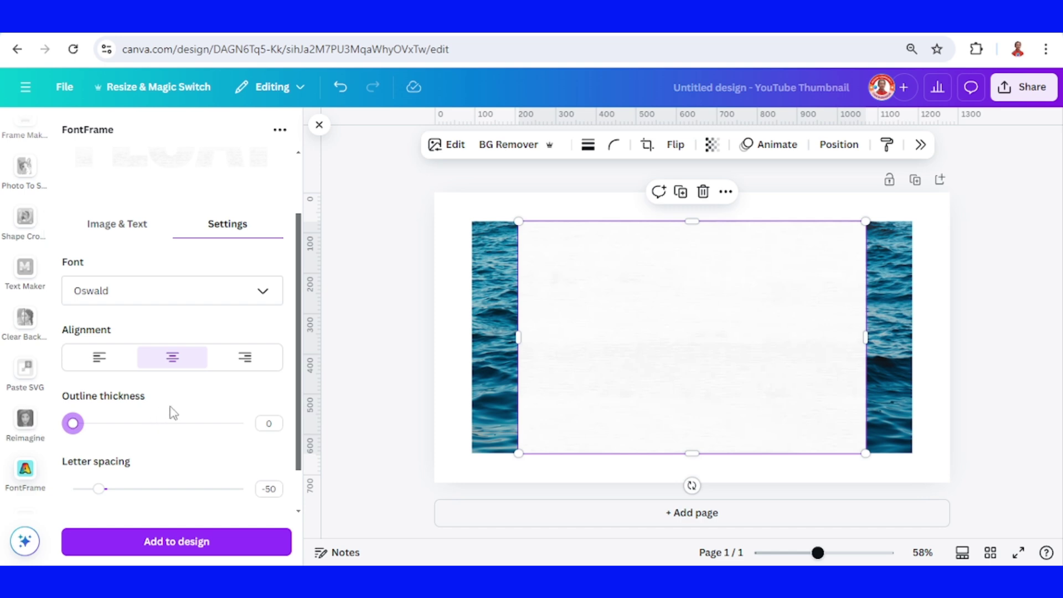
pyautogui.click(278, 489)
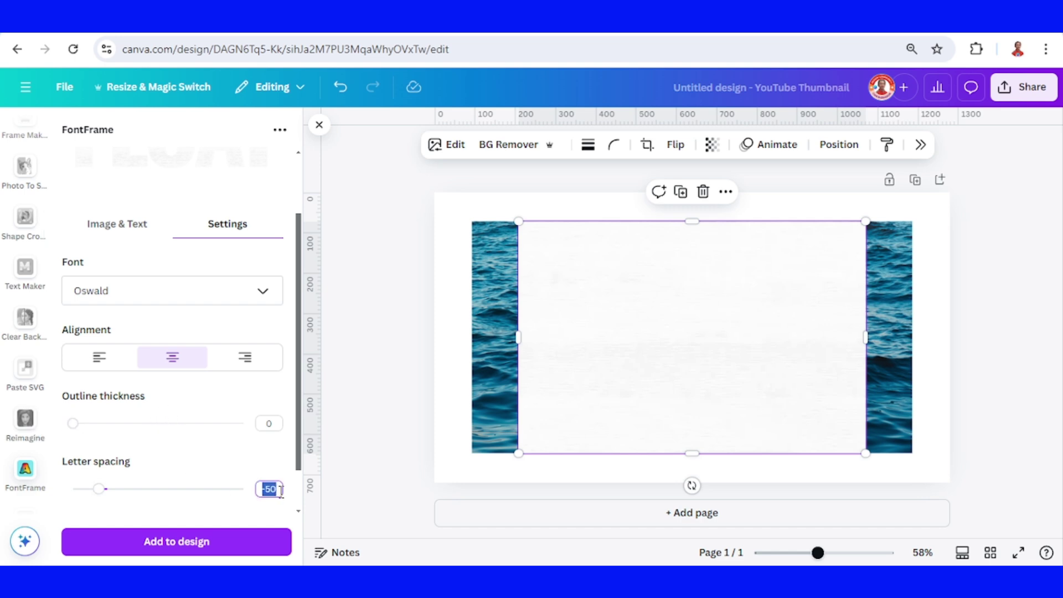
pyautogui.write('0')
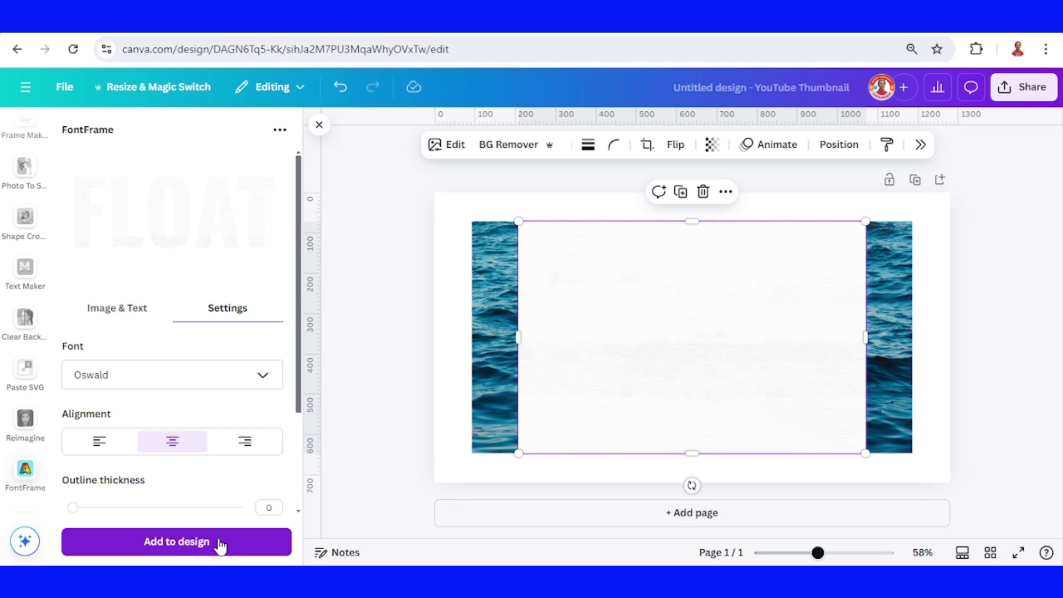
# Add FLOAT to the design, delete the wood texture, and enlarge FLOAT centred over the photo
pyautogui.click(221, 547)
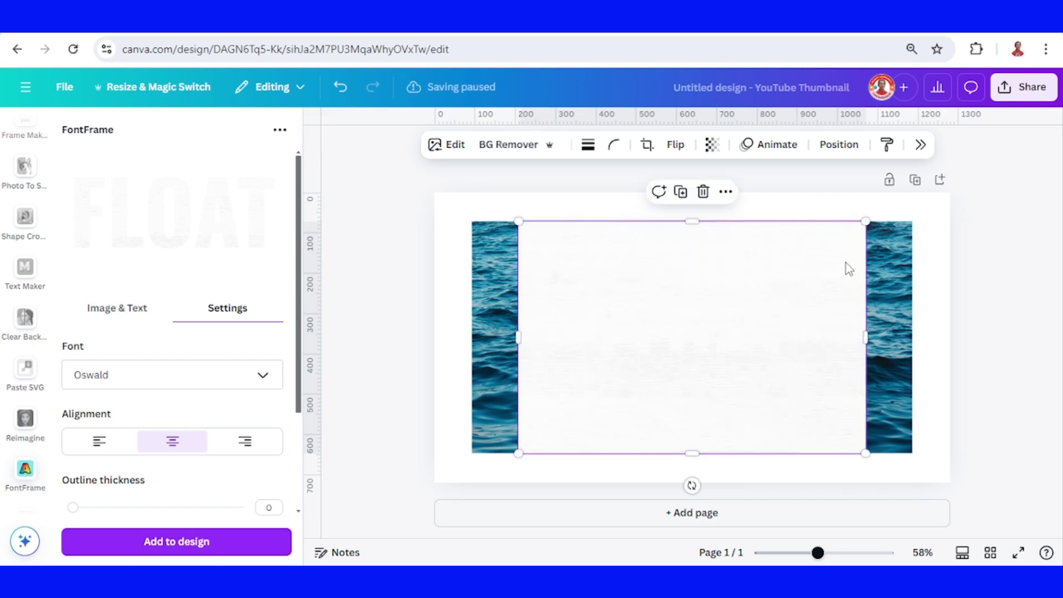
pyautogui.click(703, 192)
pyautogui.click(740, 319)
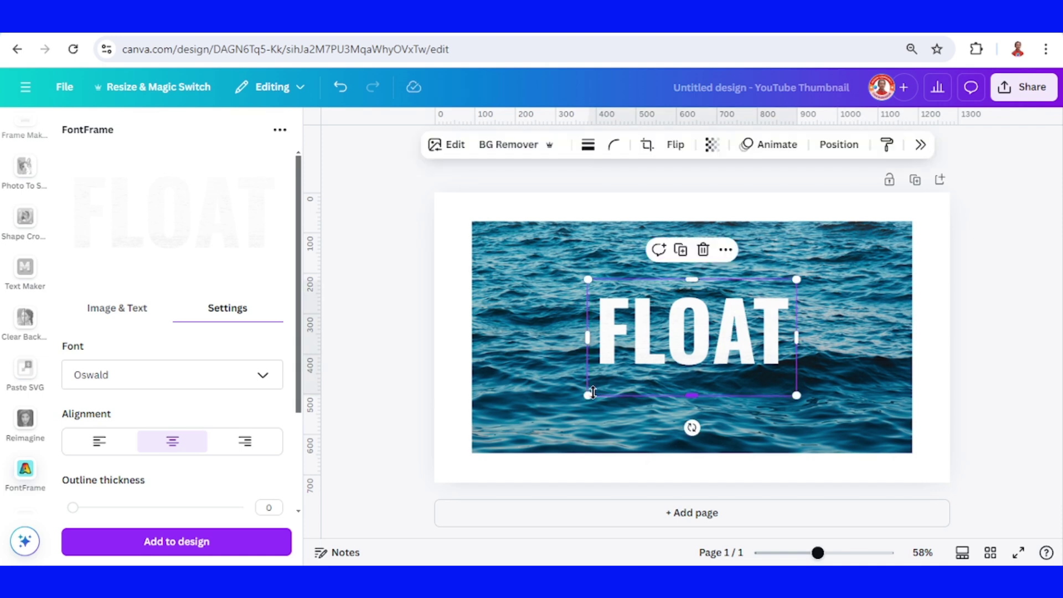
pyautogui.moveTo(588, 395); pyautogui.dragTo(508, 440)
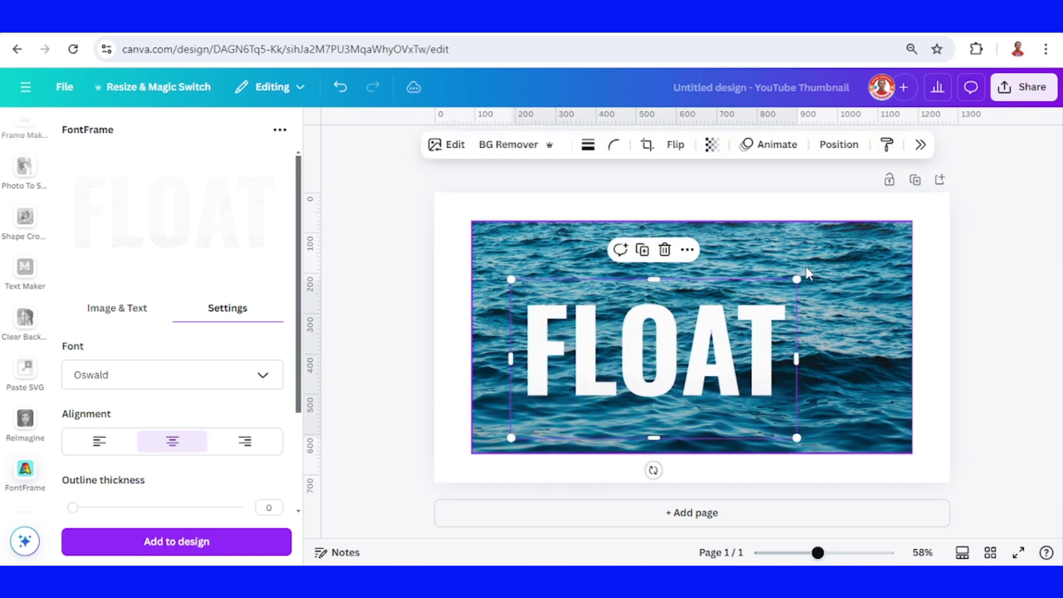
pyautogui.moveTo(797, 247); pyautogui.dragTo(864, 242)
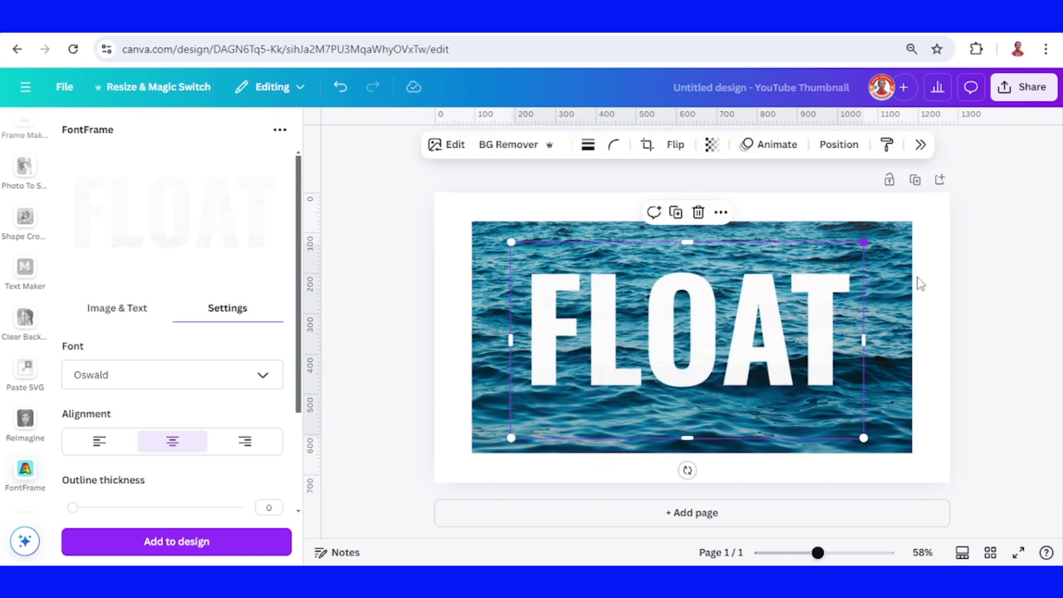
pyautogui.click(991, 298)
pyautogui.click(751, 347)
pyautogui.moveTo(751, 346); pyautogui.dragTo(755, 344)
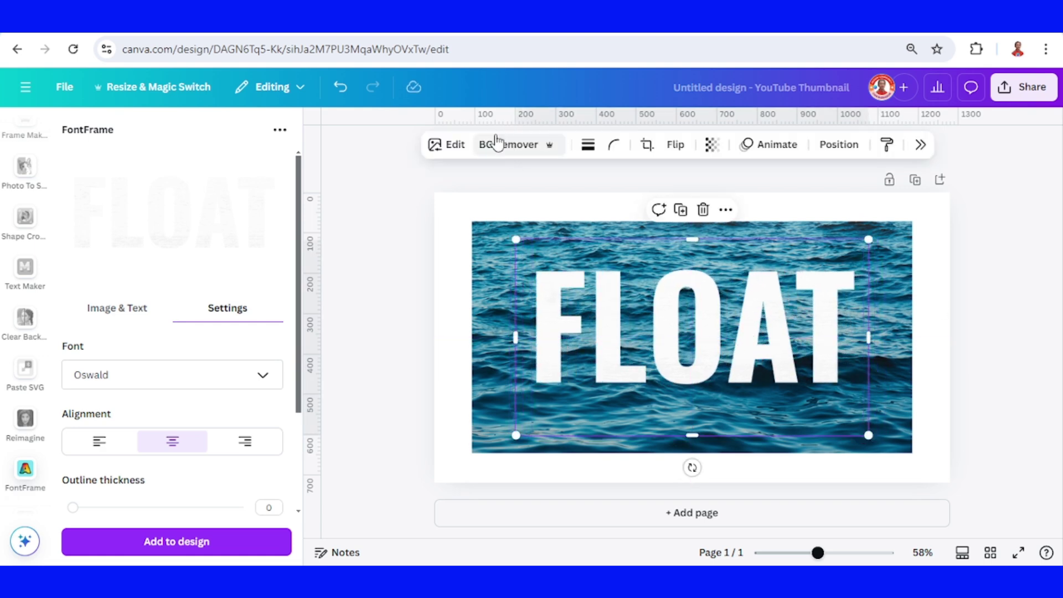
# Open the Slice effect app from FLOAT's image editing options
pyautogui.click(455, 145)
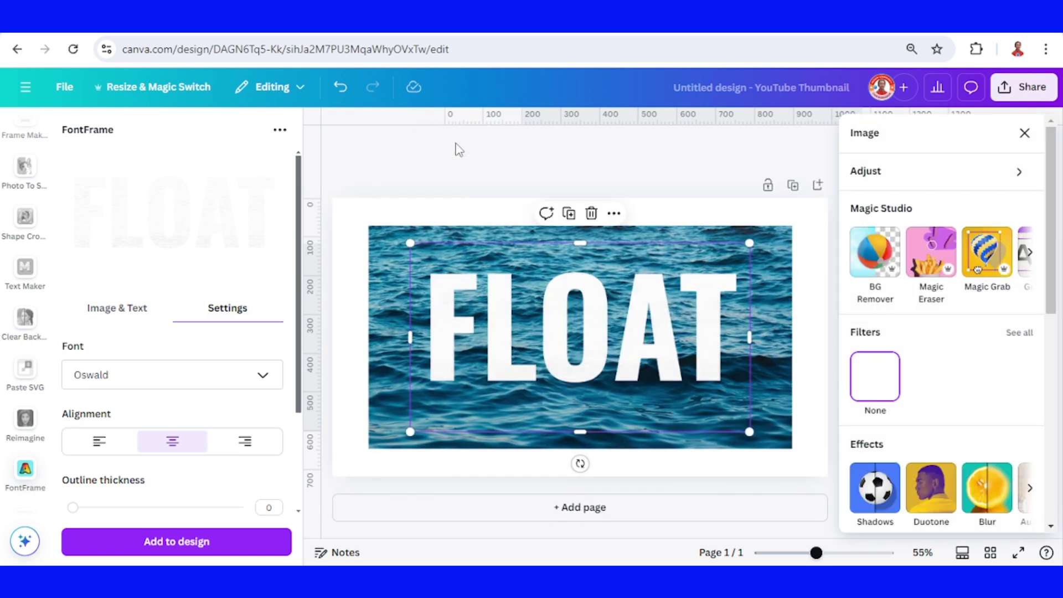
pyautogui.scroll(-5, 980, 382)
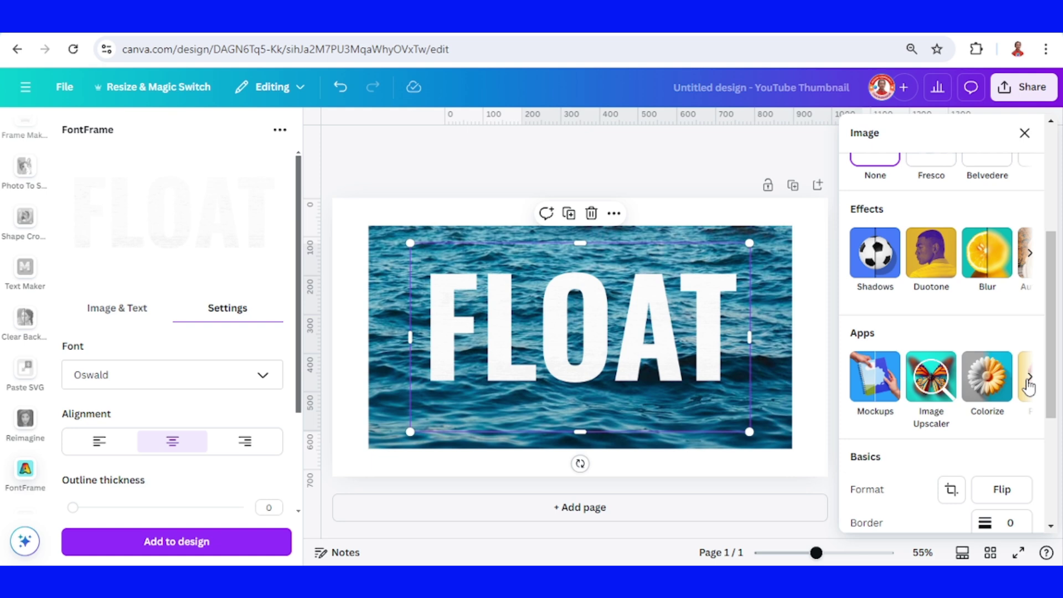
pyautogui.click(1030, 382)
pyautogui.click(1029, 380)
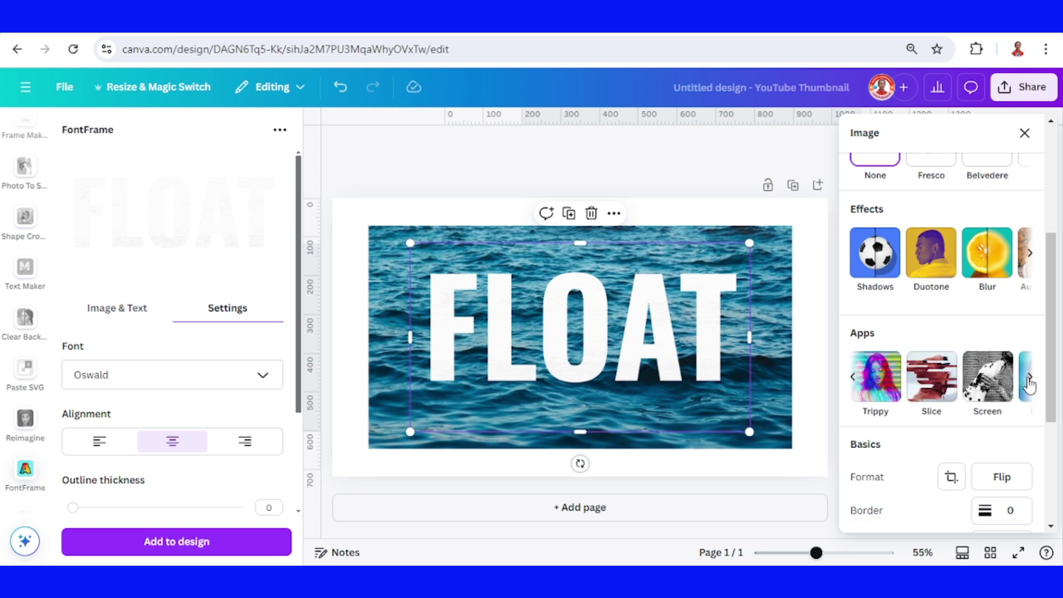
pyautogui.click(929, 380)
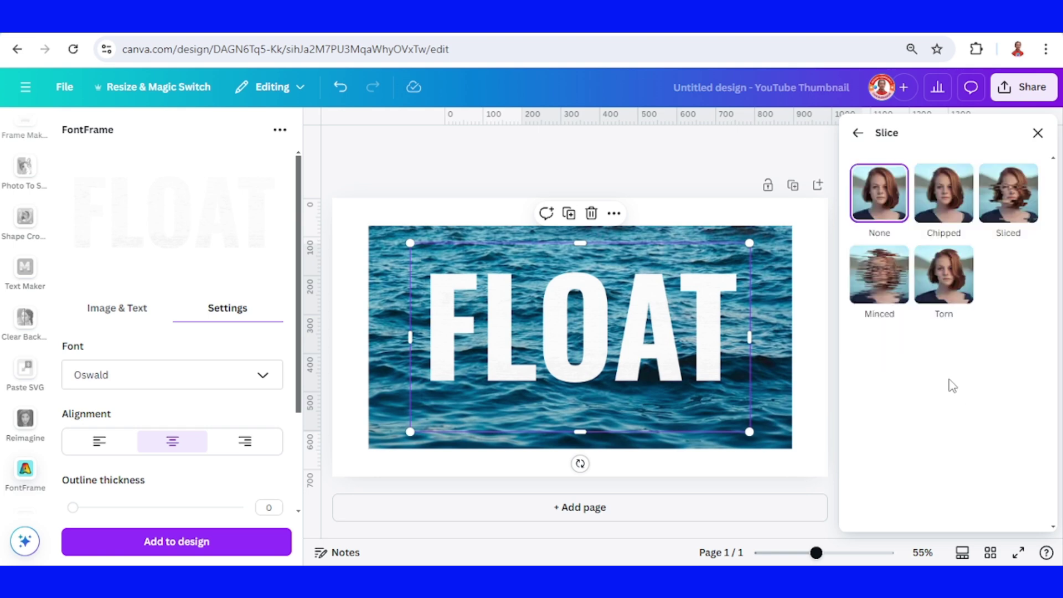
# Apply and save a Minced slice with offset 0.02 and 16 slices
pyautogui.click(886, 285)
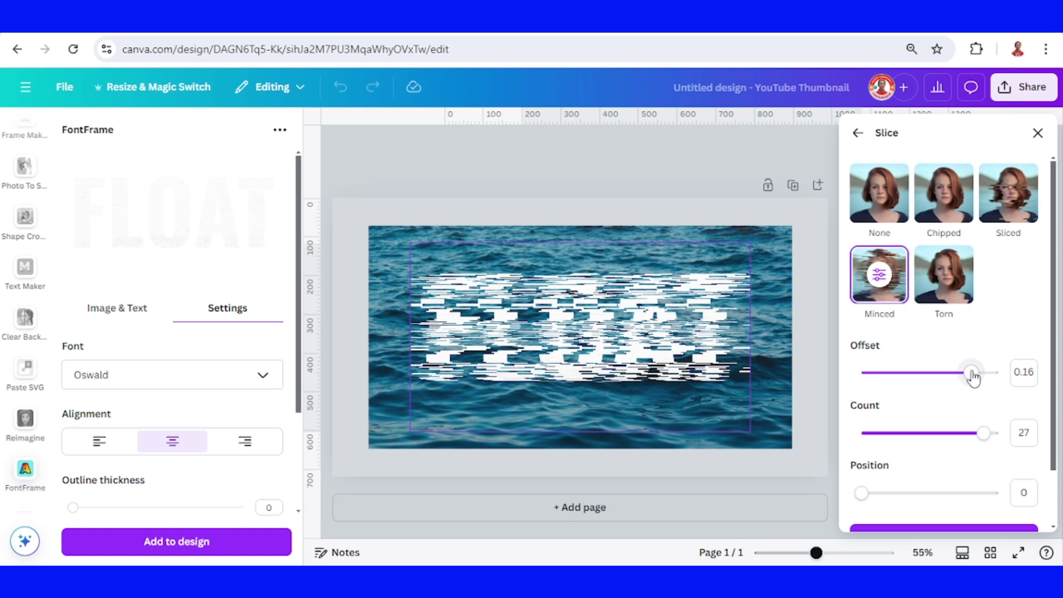
pyautogui.moveTo(973, 375); pyautogui.dragTo(876, 379)
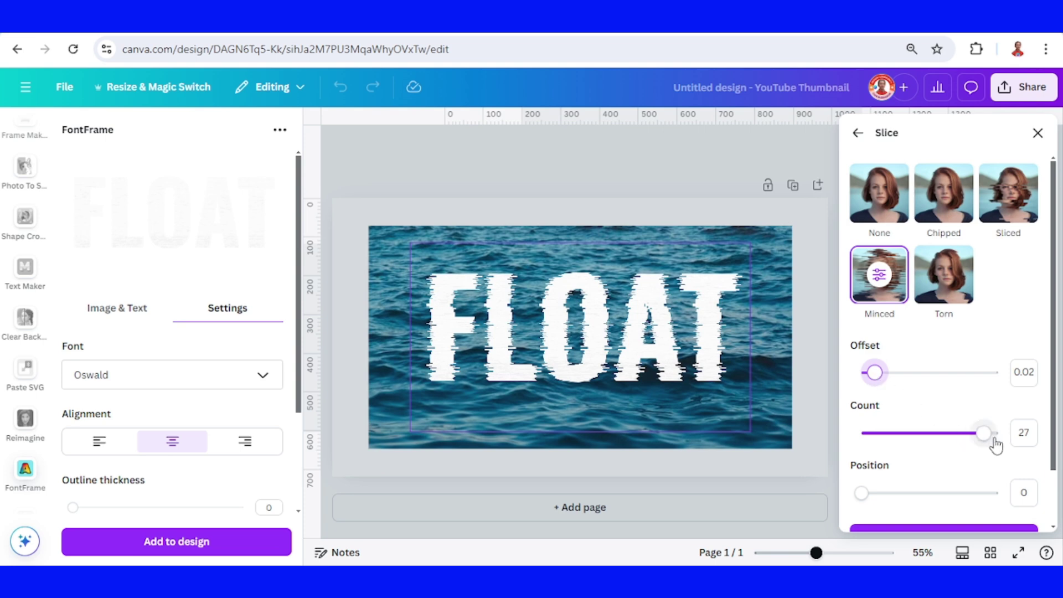
pyautogui.moveTo(984, 434); pyautogui.dragTo(933, 436)
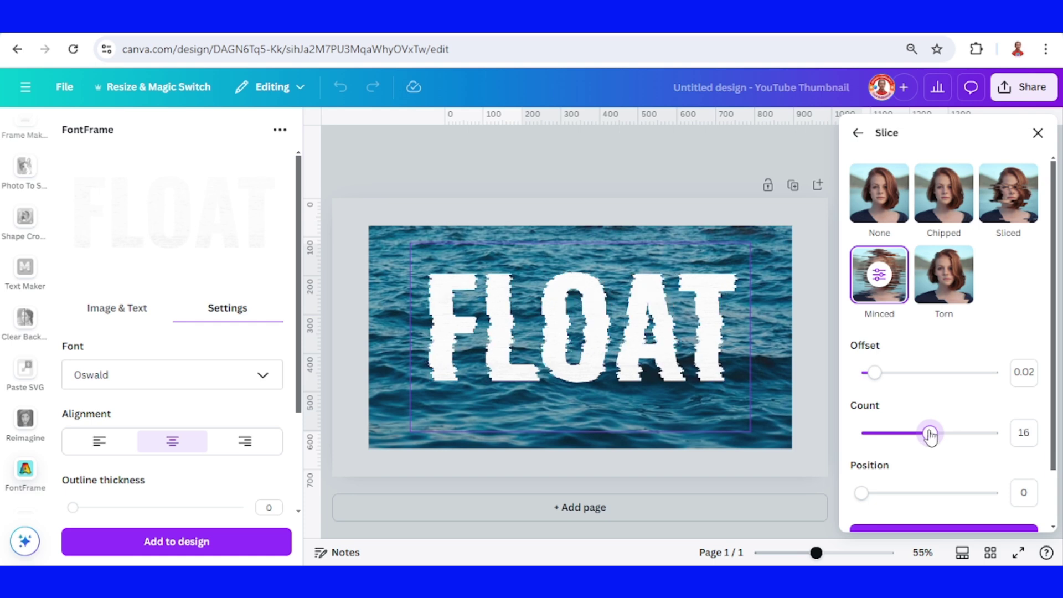
pyautogui.scroll(-2, 966, 418)
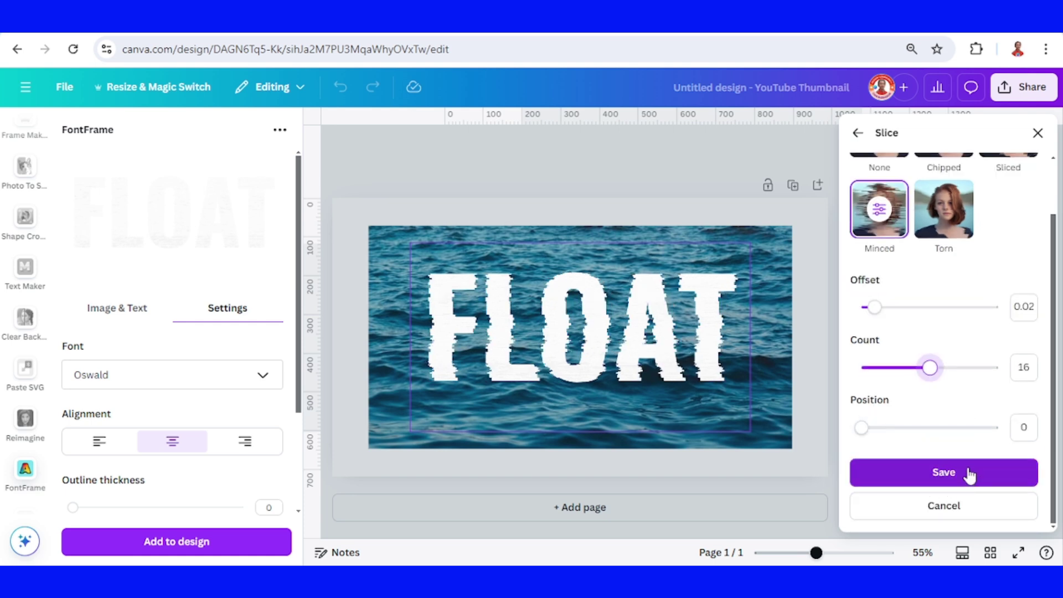
pyautogui.click(970, 472)
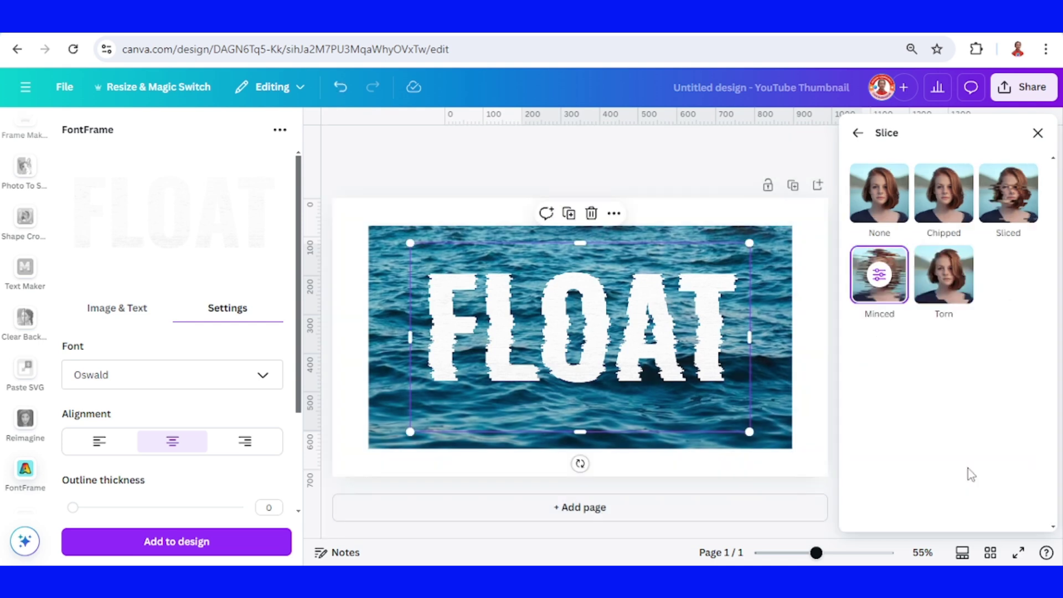
# Apply a Whole image blur of intensity 12 to the FLOAT text
pyautogui.click(857, 133)
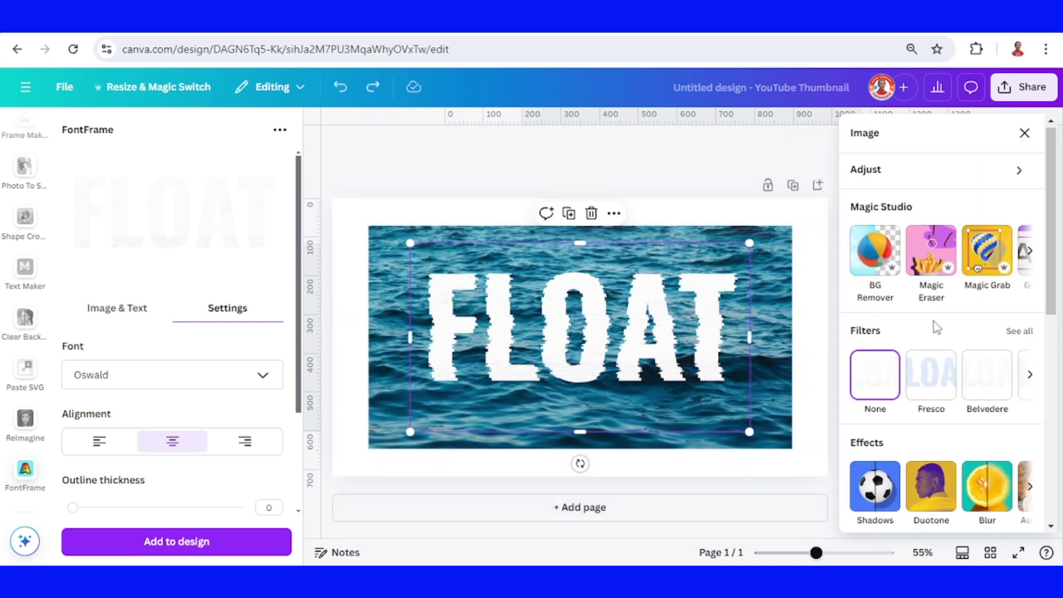
pyautogui.click(992, 490)
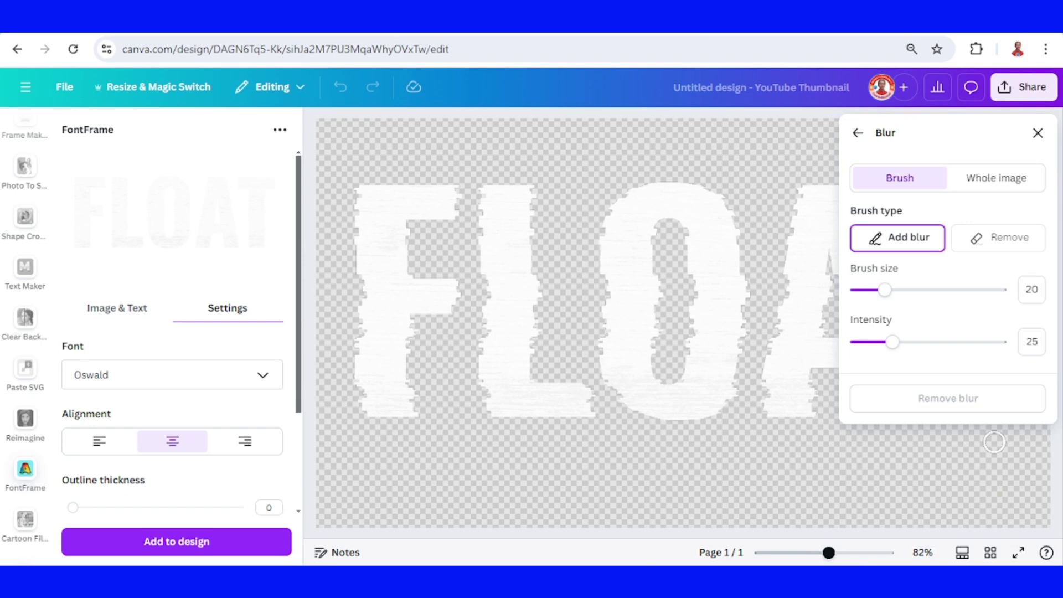
pyautogui.click(995, 177)
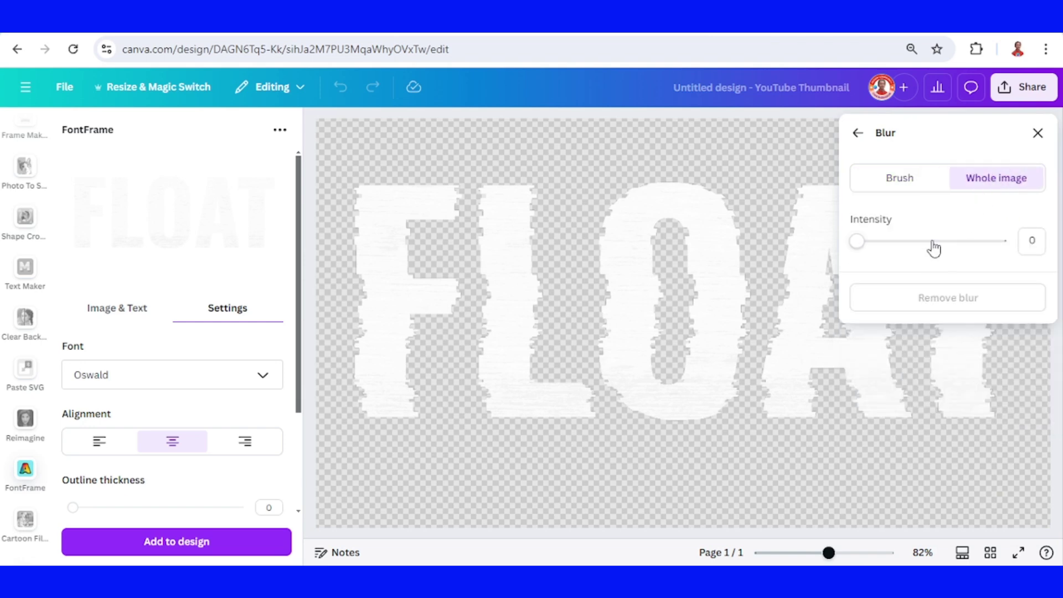
pyautogui.click(1040, 240)
pyautogui.press('Return')
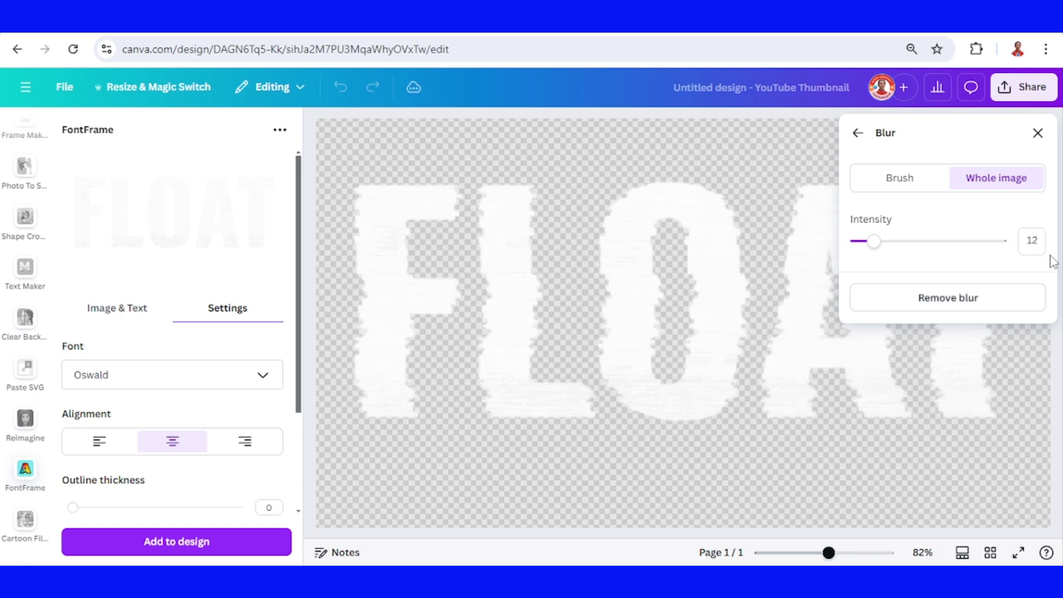
# Brush-blur the bottom of the FLOAT letters at brush size 86, then close Blur
pyautogui.click(910, 187)
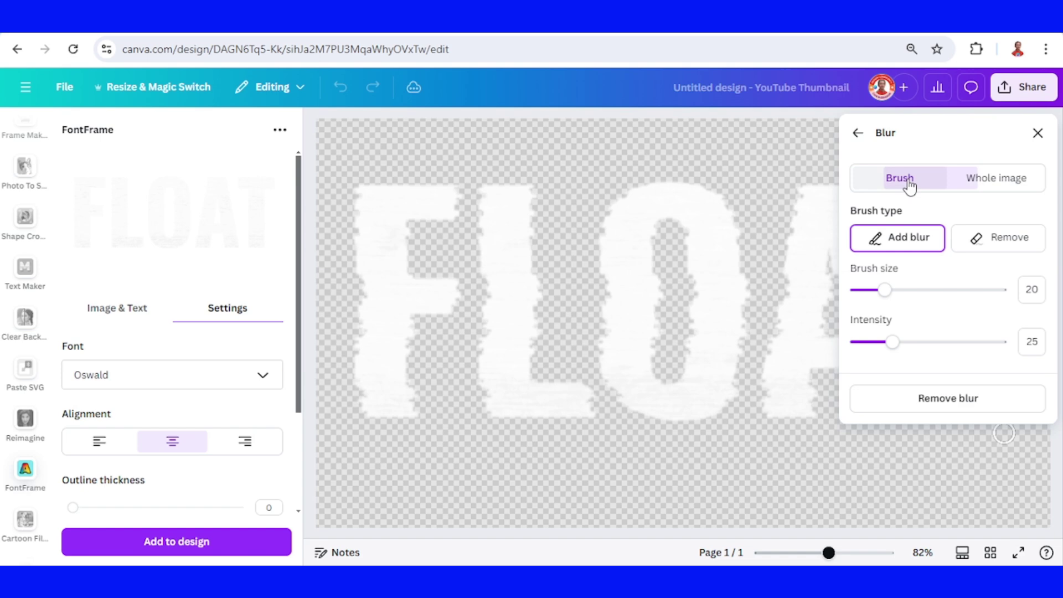
pyautogui.click(981, 289)
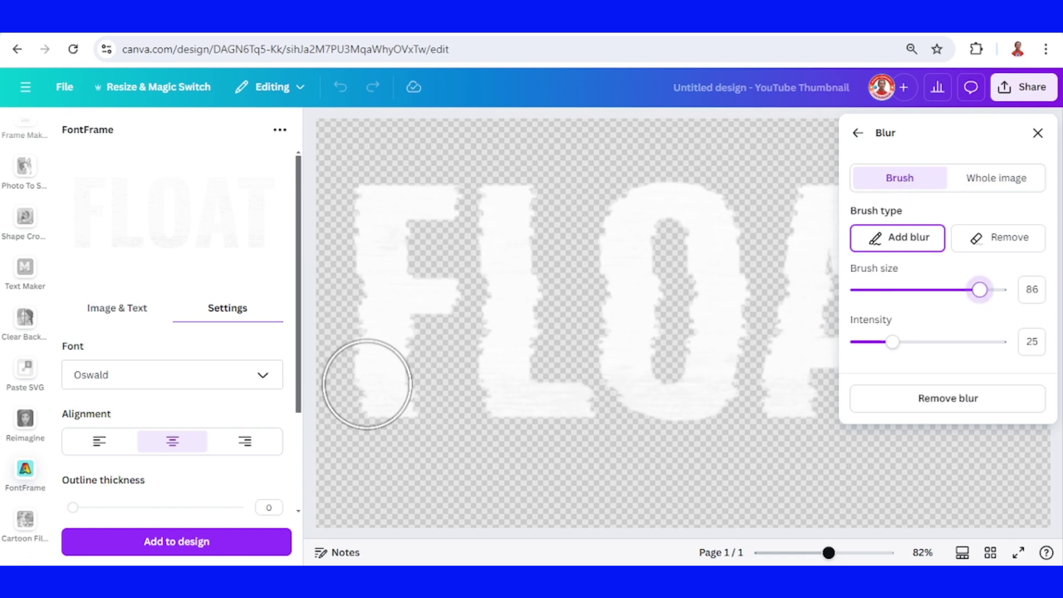
pyautogui.moveTo(367, 384)
pyautogui.mouseDown()
pyautogui.moveTo(458, 398)
pyautogui.moveTo(819, 404)
pyautogui.mouseUp()
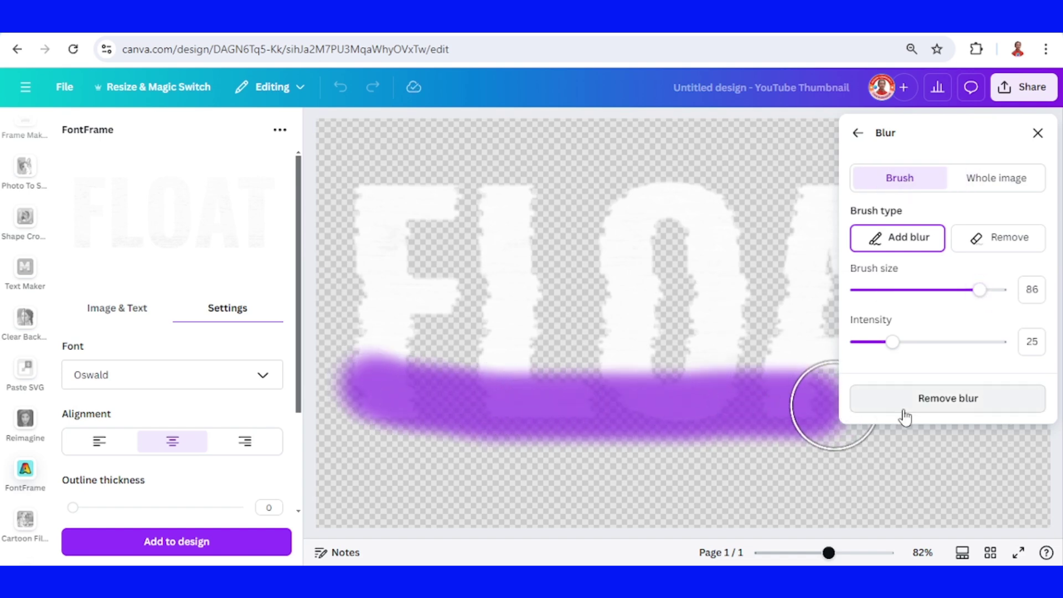
pyautogui.moveTo(814, 360)
pyautogui.mouseDown()
pyautogui.moveTo(780, 351)
pyautogui.moveTo(604, 435)
pyautogui.mouseUp()
pyautogui.click(799, 552)
pyautogui.moveTo(753, 359)
pyautogui.mouseDown()
pyautogui.moveTo(805, 353)
pyautogui.moveTo(769, 342)
pyautogui.moveTo(737, 351)
pyautogui.mouseUp()
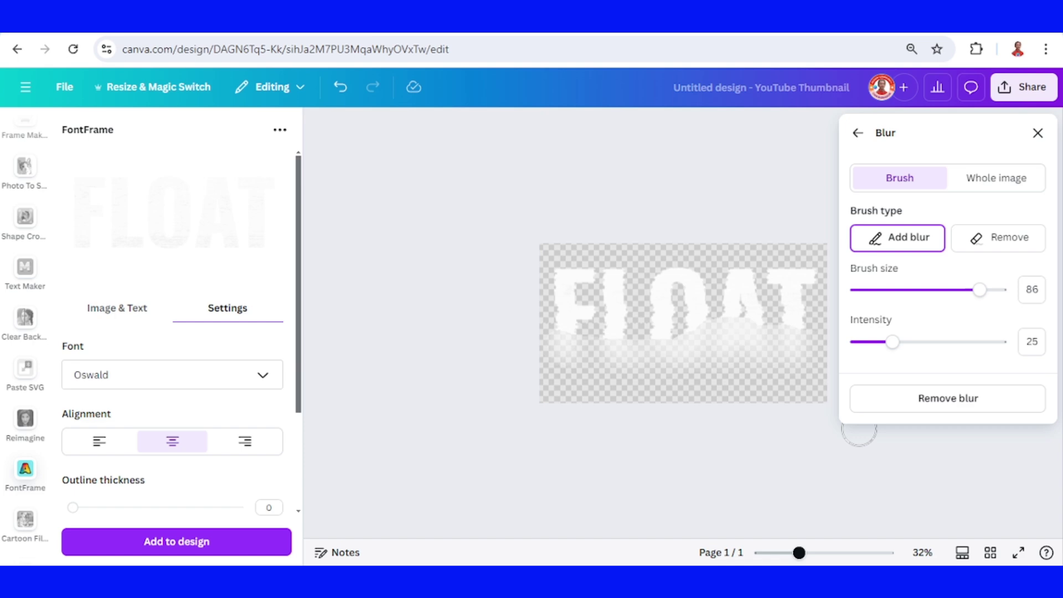
pyautogui.click(1039, 134)
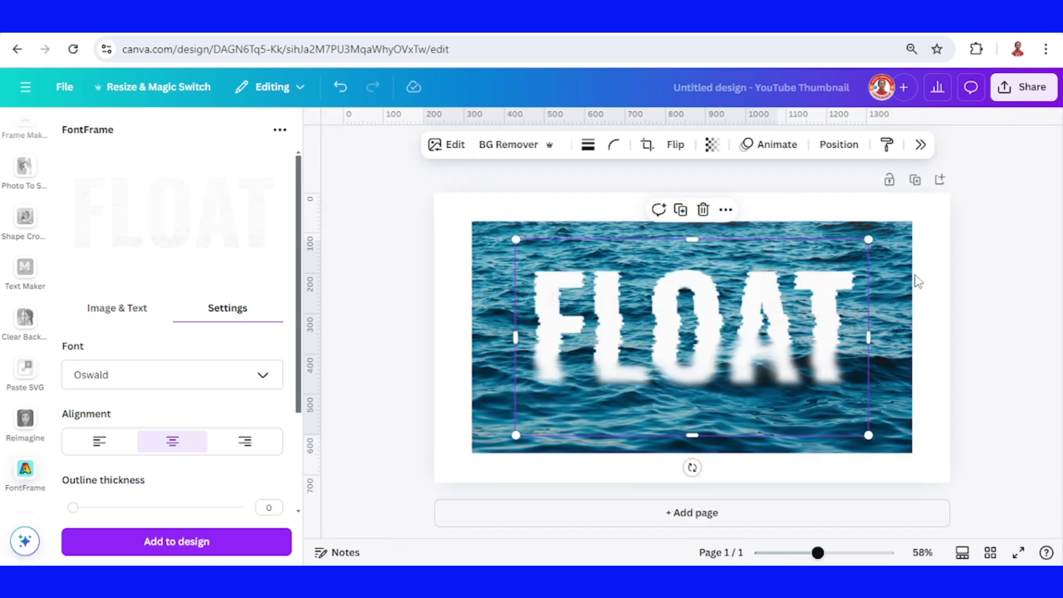
# With the ocean photo selected, search Apps for REFLE and pick Easy Reflections
pyautogui.click(909, 239)
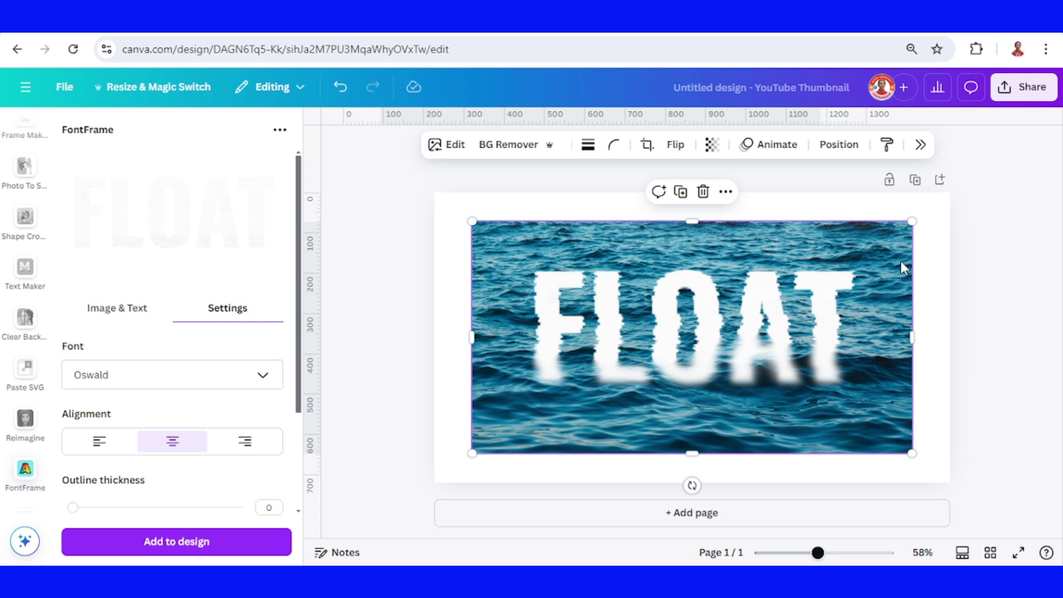
pyautogui.scroll(5, 24, 274)
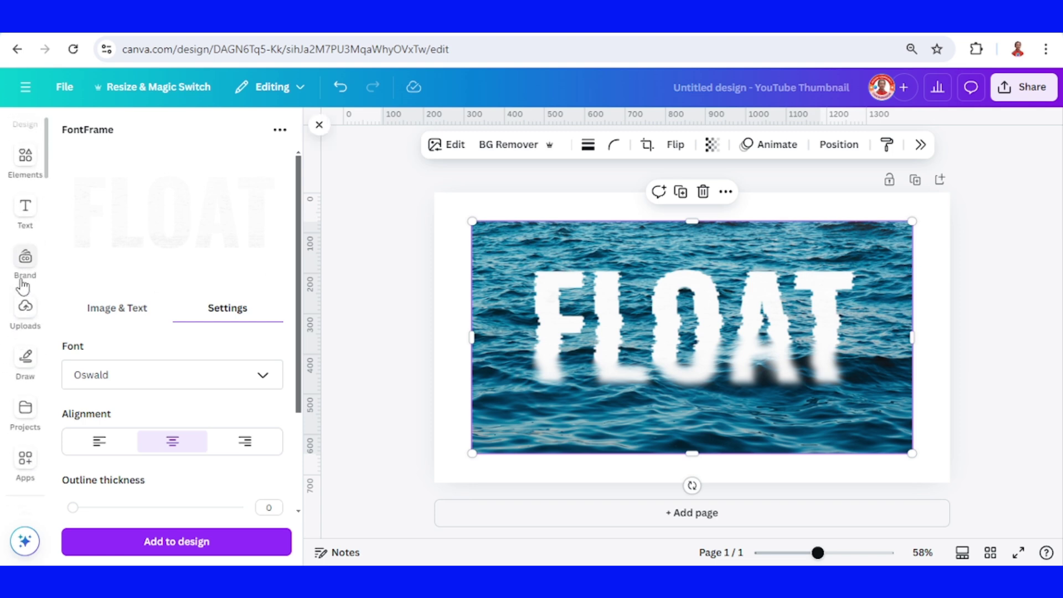
pyautogui.click(27, 490)
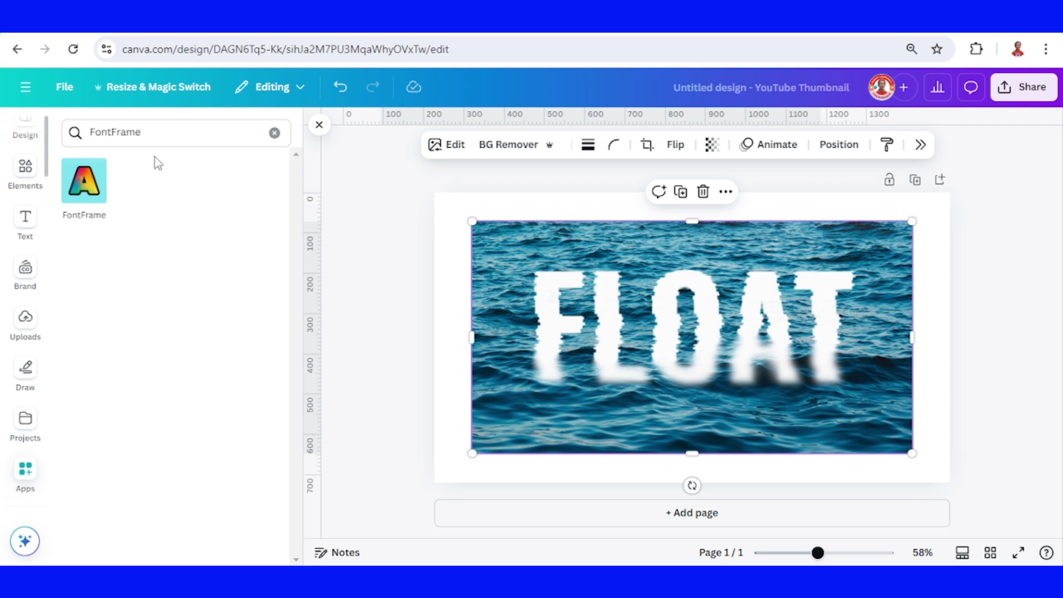
pyautogui.doubleClick(127, 133)
pyautogui.write('REFL')
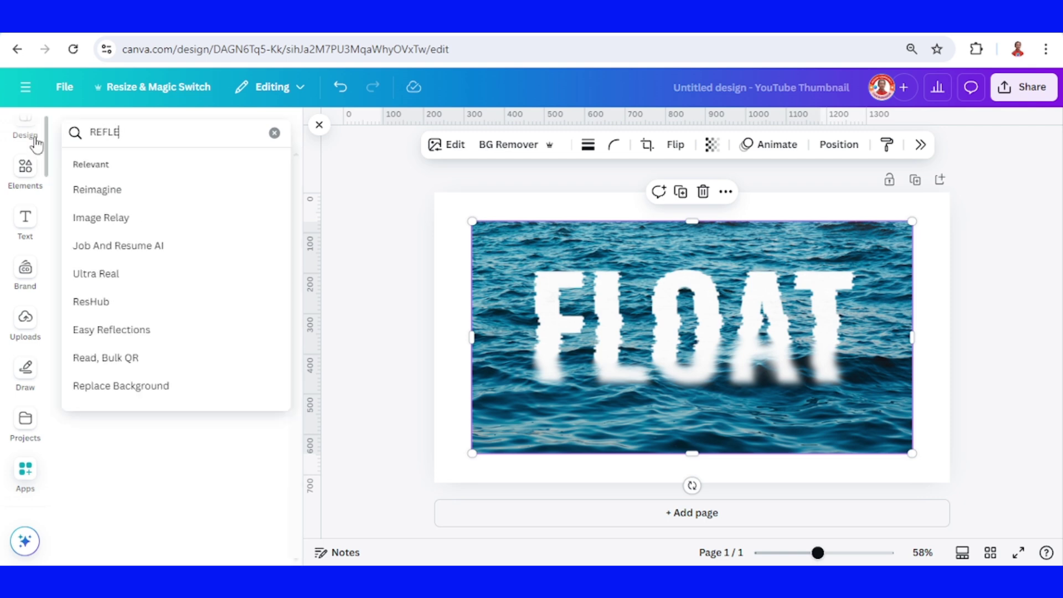
pyautogui.write('E')
pyautogui.click(97, 193)
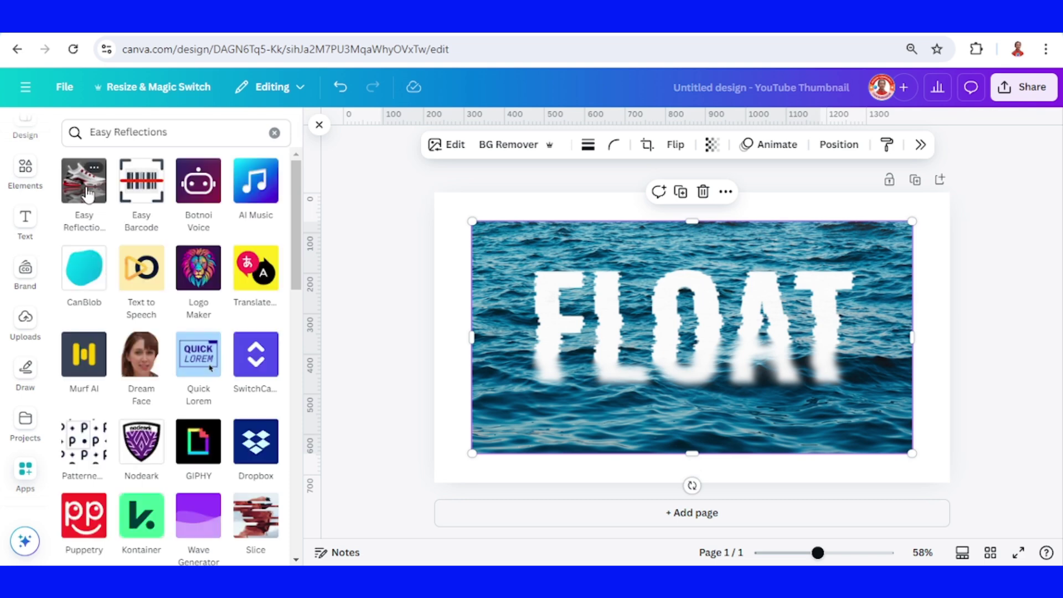
# Create a Below reflection with offset 12 and opacity 100 and add it to the design
pyautogui.click(87, 194)
pyautogui.click(180, 208)
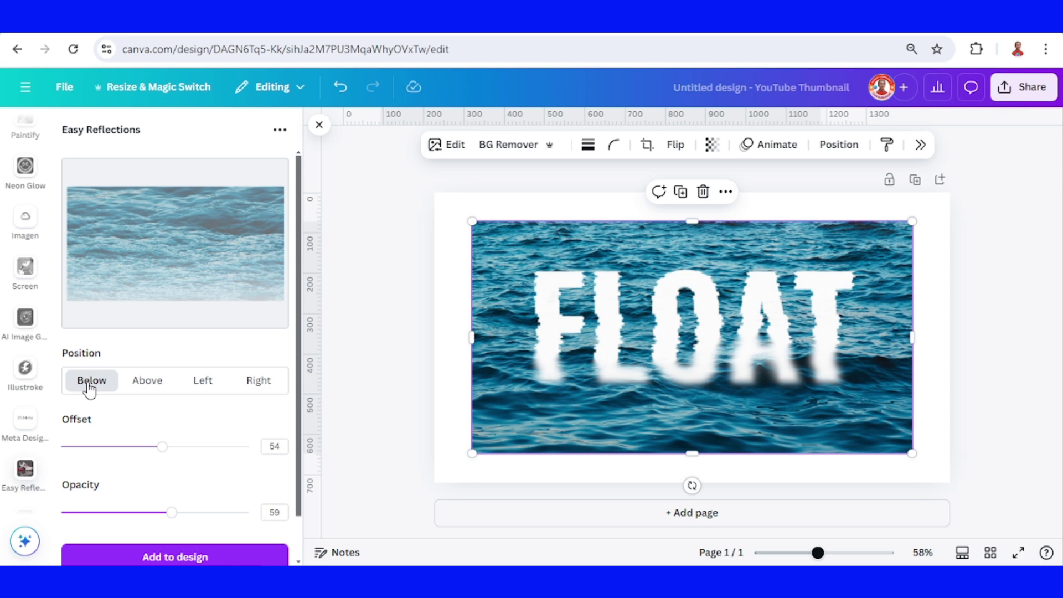
pyautogui.click(83, 447)
pyautogui.scroll(-2, 190, 450)
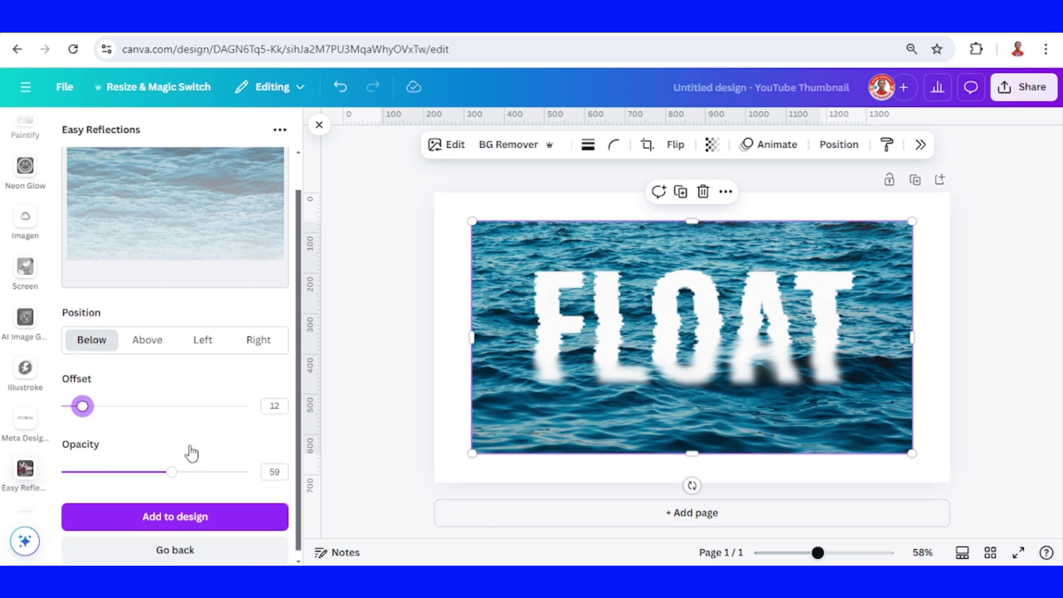
pyautogui.click(249, 465)
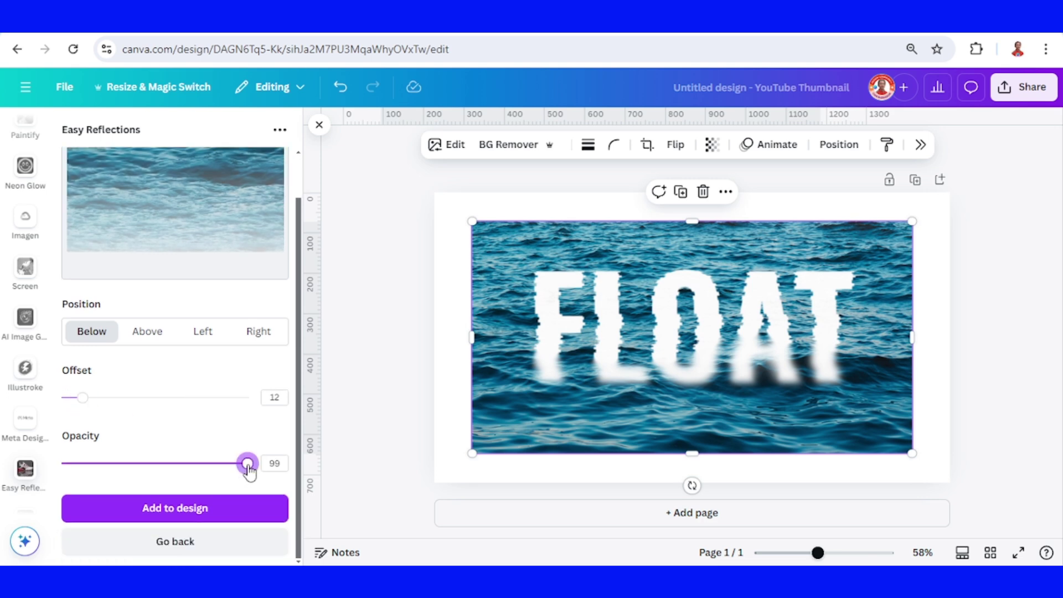
pyautogui.moveTo(248, 468); pyautogui.dragTo(261, 472)
pyautogui.click(225, 509)
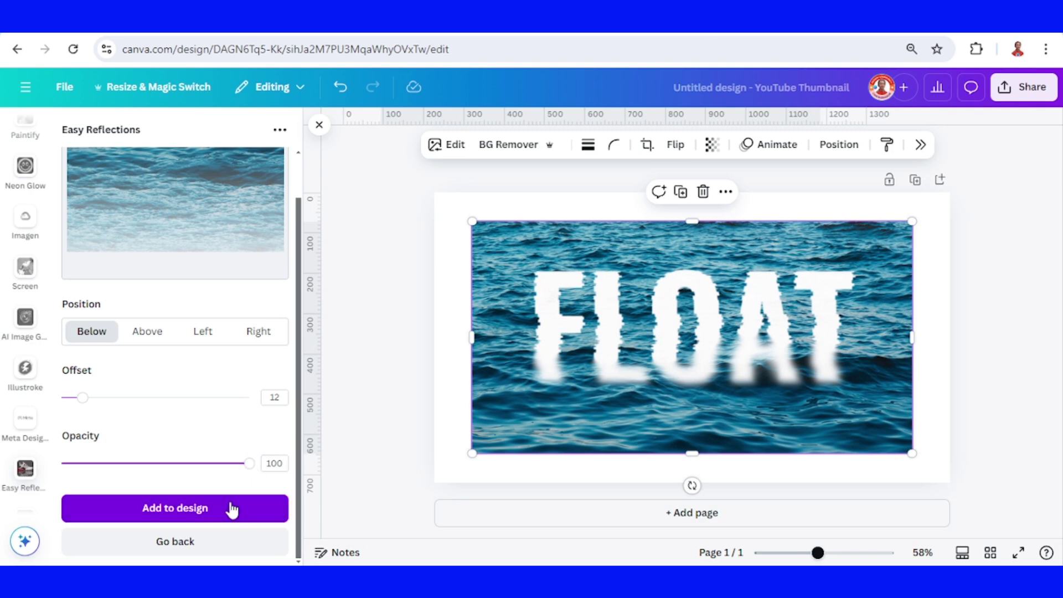
# Flip the reflection vertically and stretch it over the whole photo at 1,093 × 576
pyautogui.click(675, 144)
pyautogui.click(677, 216)
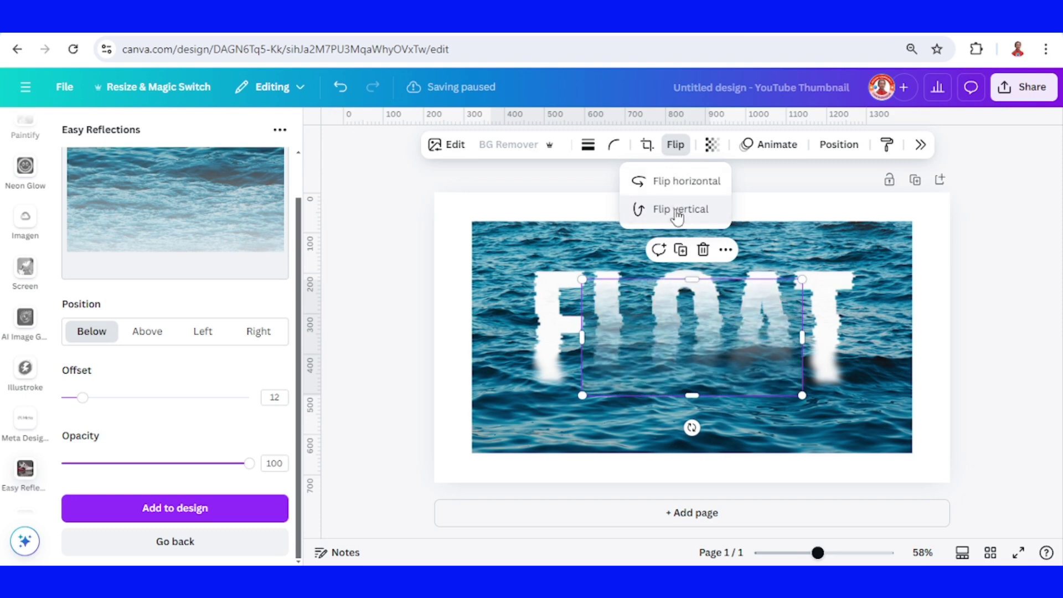
pyautogui.moveTo(689, 347); pyautogui.dragTo(578, 288)
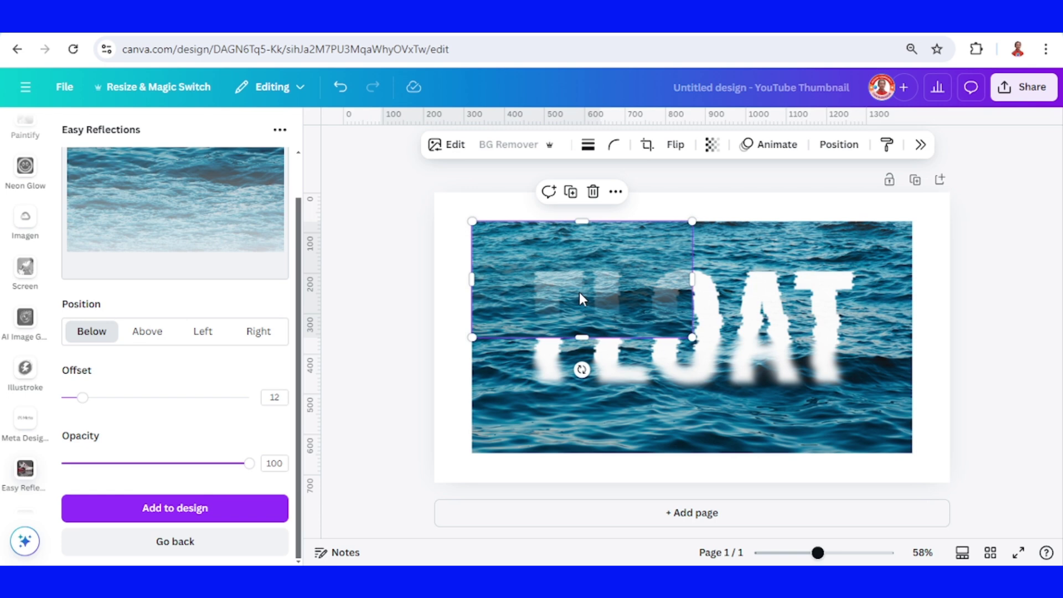
pyautogui.moveTo(912, 452)
pyautogui.mouseDown()
pyautogui.moveTo(735, 363)
pyautogui.moveTo(911, 451)
pyautogui.mouseUp()
# Deselect the reflection, then marquee-select the ocean photo, FLOAT text and reflection together
pyautogui.click(986, 255)
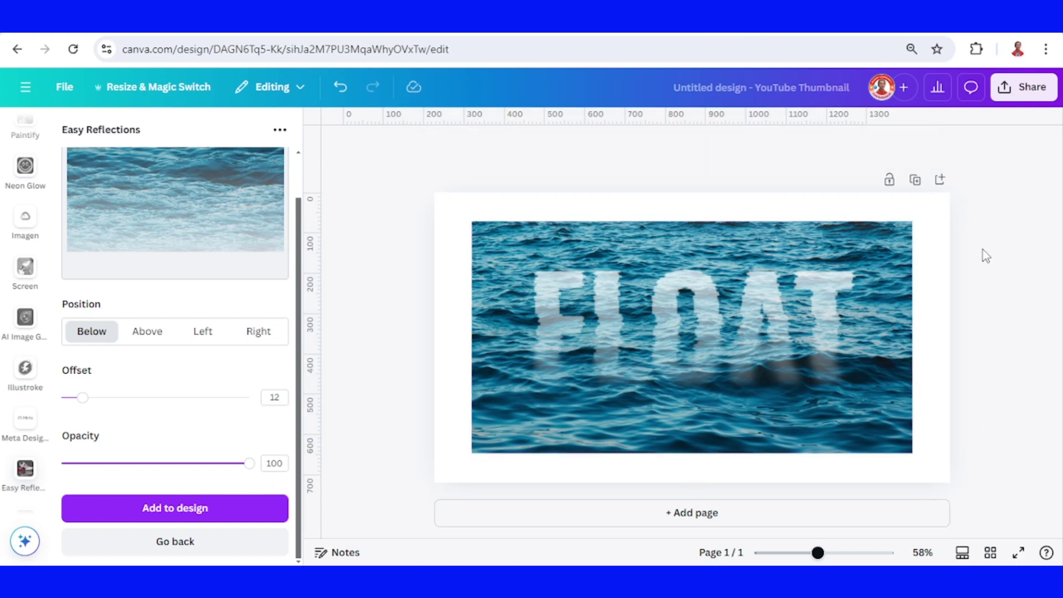
pyautogui.click(810, 250)
pyautogui.click(1033, 230)
pyautogui.moveTo(1019, 210); pyautogui.dragTo(406, 537)
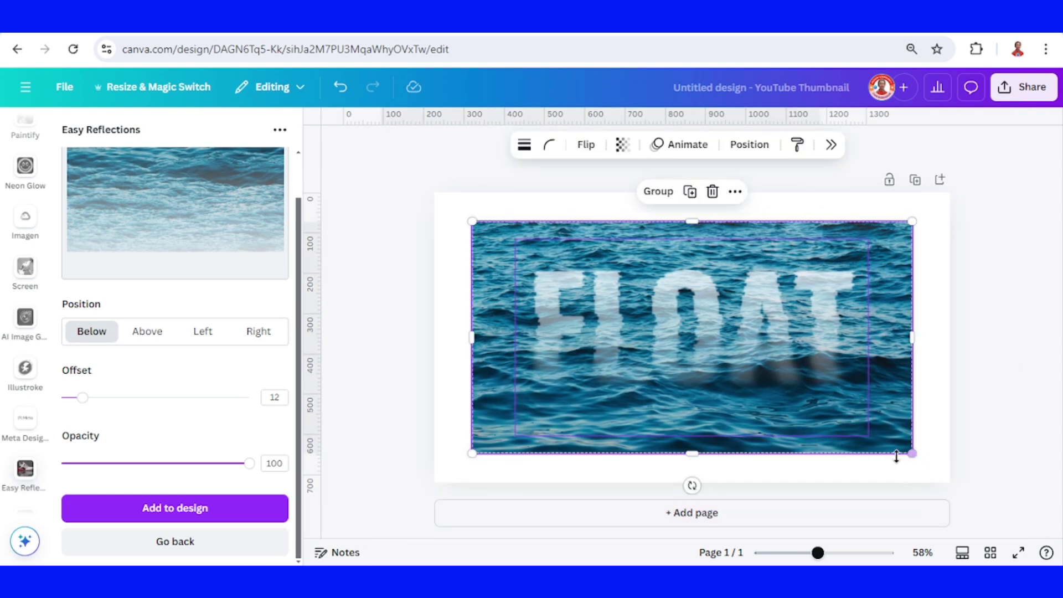